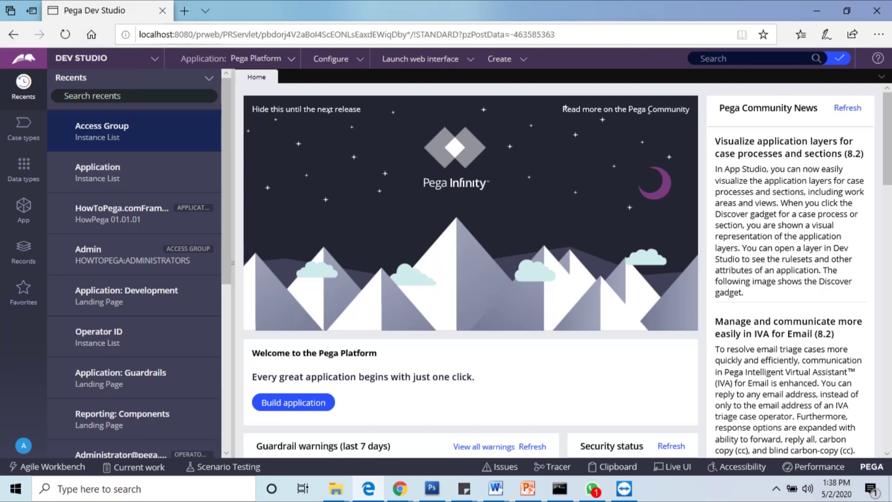
# Step: From the Application: Pega Platform menu, start a New Application
pyautogui.click(110, 58)
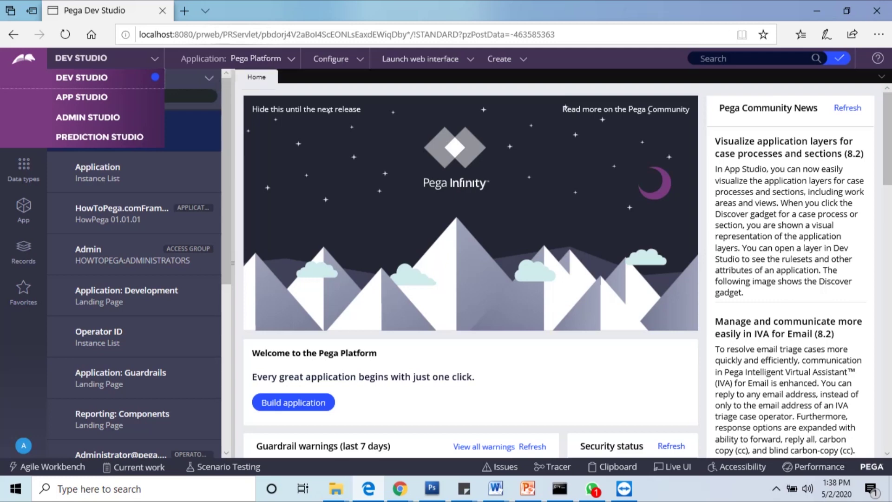
pyautogui.click(242, 59)
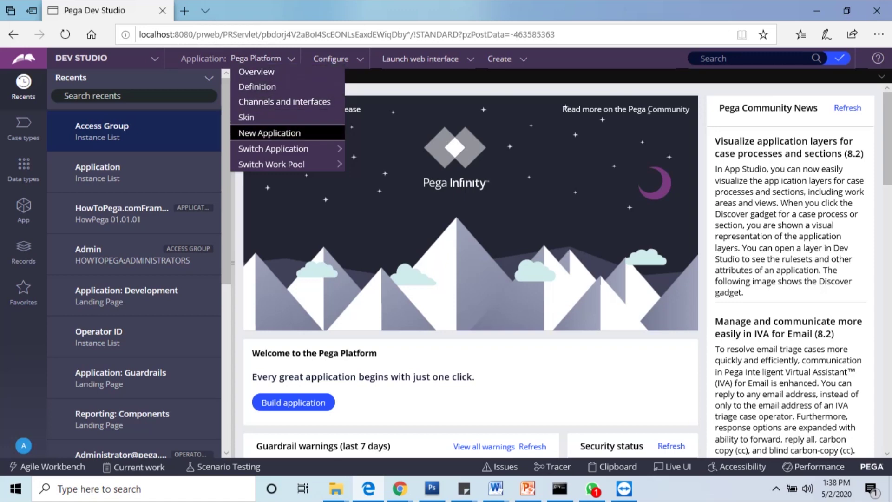
pyautogui.click(269, 133)
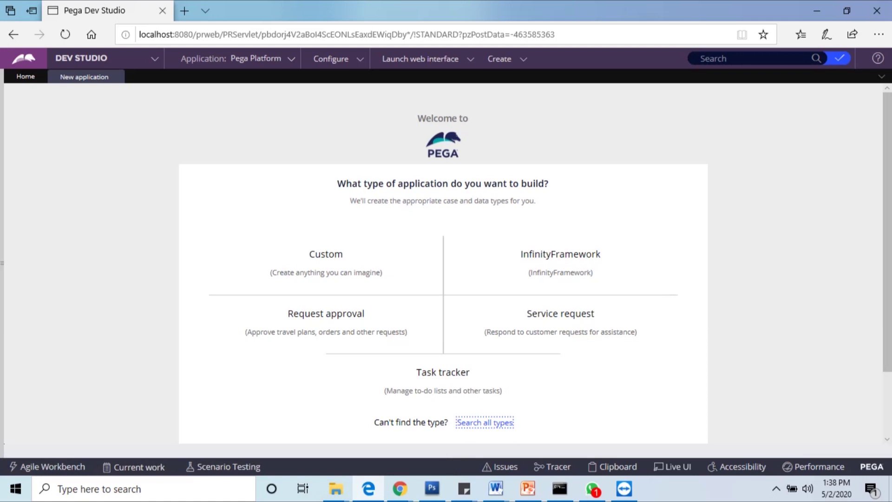
# Step: Browse the application type tiles and show the Custom type's details page
pyautogui.scroll(-1, 444, 260)
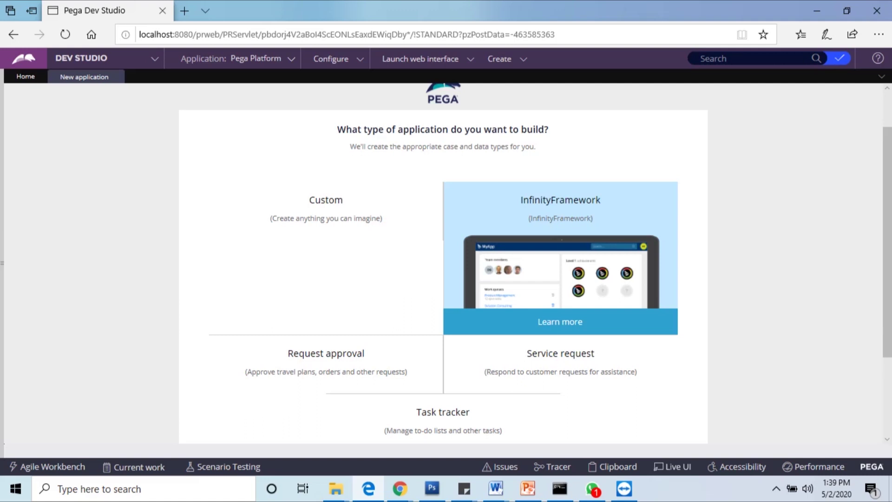
pyautogui.scroll(-1, 442, 260)
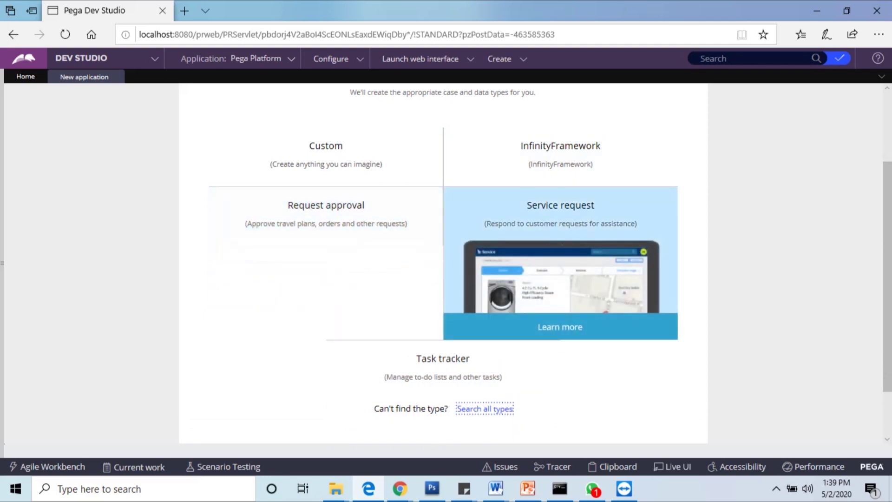
pyautogui.scroll(-1, 443, 260)
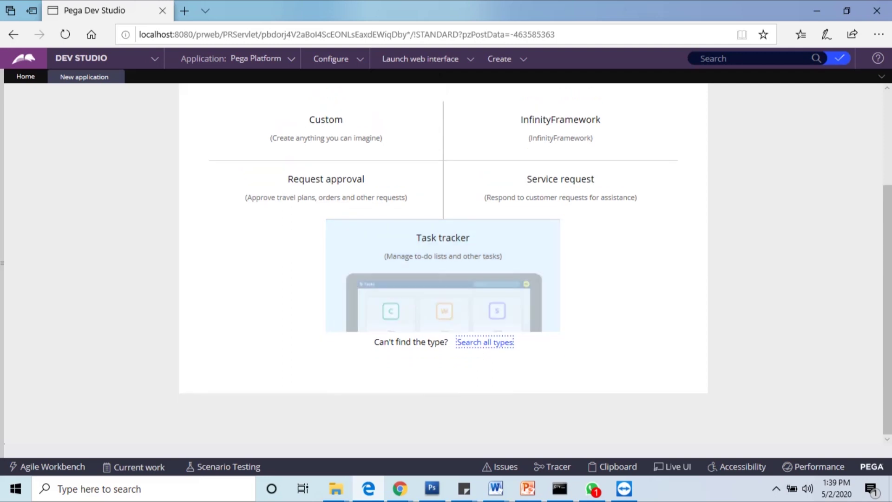
pyautogui.scroll(5, 371, 260)
pyautogui.click(325, 314)
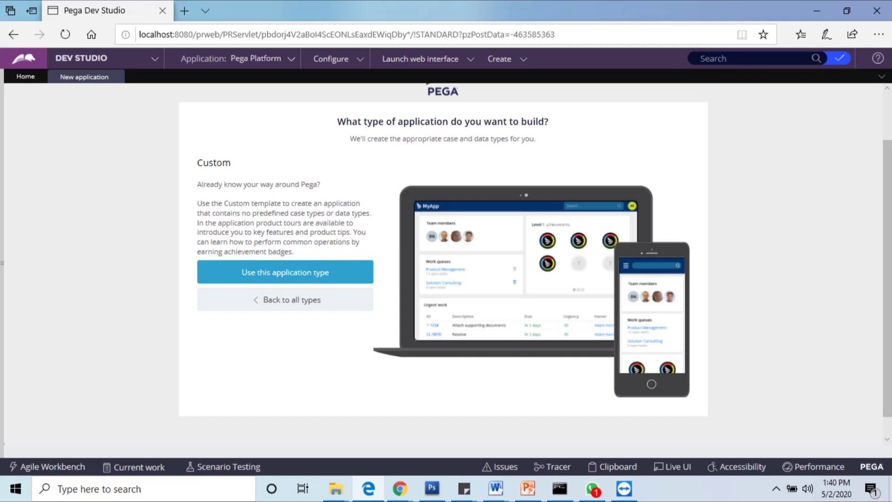
# Step: Use Custom as the type for the new application
pyautogui.click(285, 272)
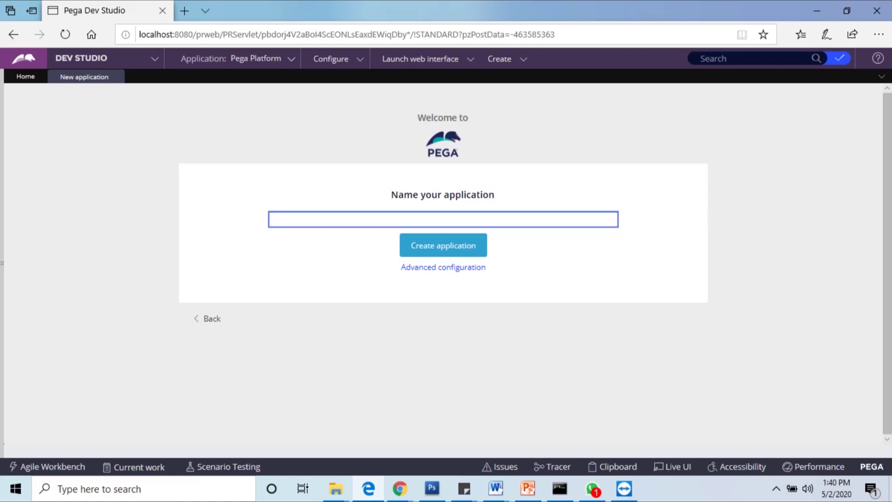
# Step: Enter 'Claim' as the new application's name
pyautogui.write('Claim')
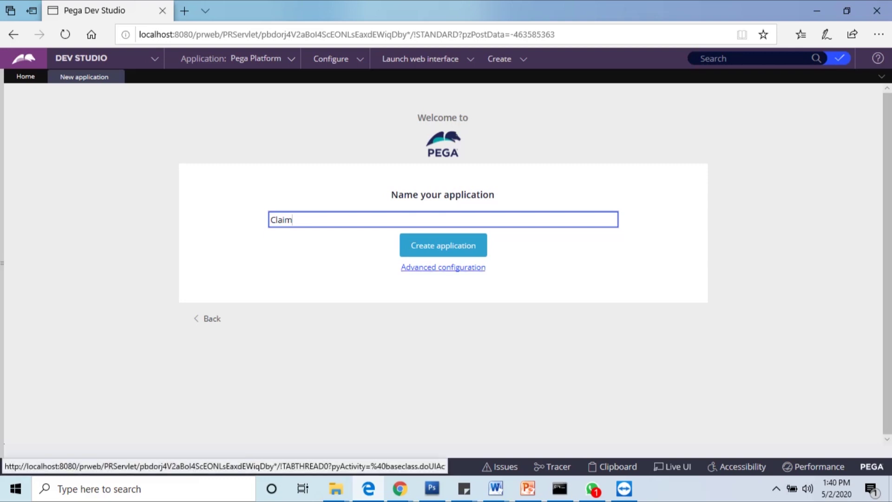
# Step: In Advanced configuration, set the application structure to Framework instead of Implementation
pyautogui.click(443, 267)
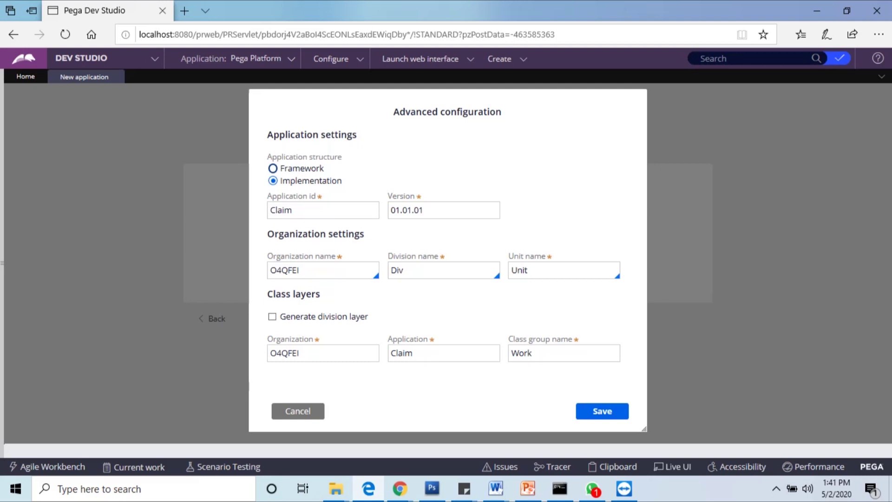
pyautogui.click(273, 168)
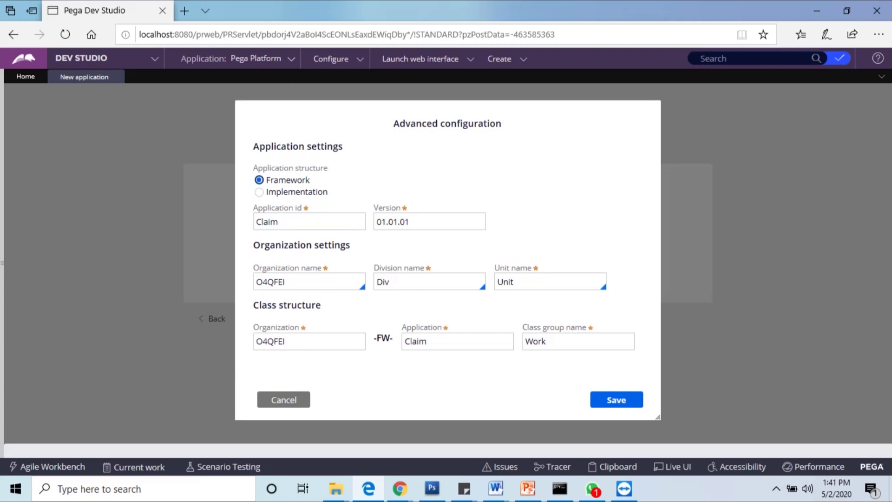
pyautogui.moveTo(376, 338); pyautogui.dragTo(393, 338)
# Step: Set the organization name to Tecumo and the division name to Finance
pyautogui.doubleClick(270, 281)
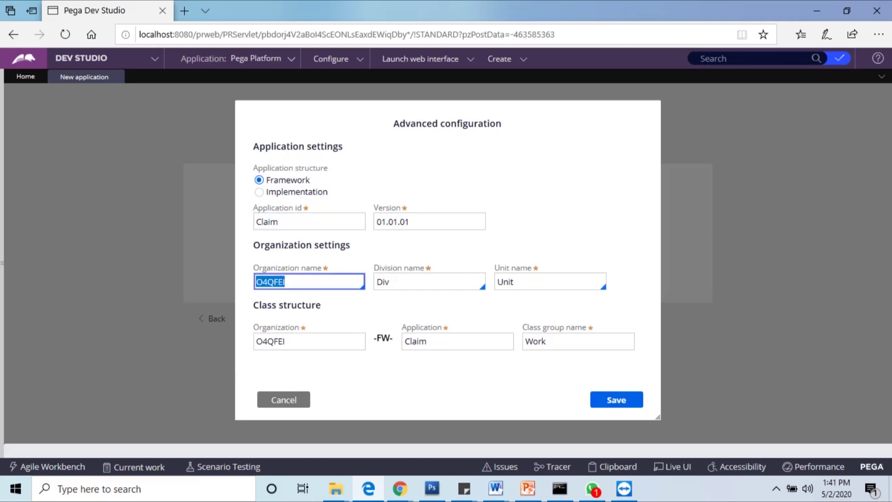
pyautogui.write('Te')
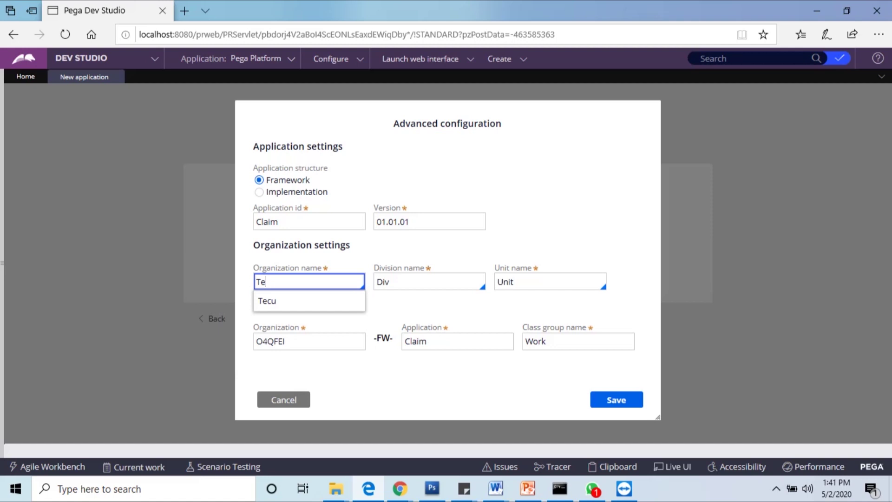
pyautogui.write('cumo')
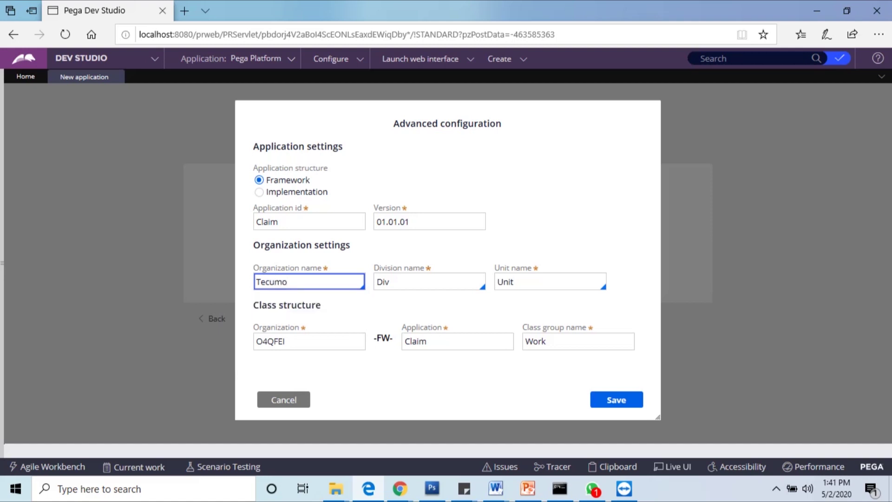
pyautogui.press('Tab')
pyautogui.click(309, 281)
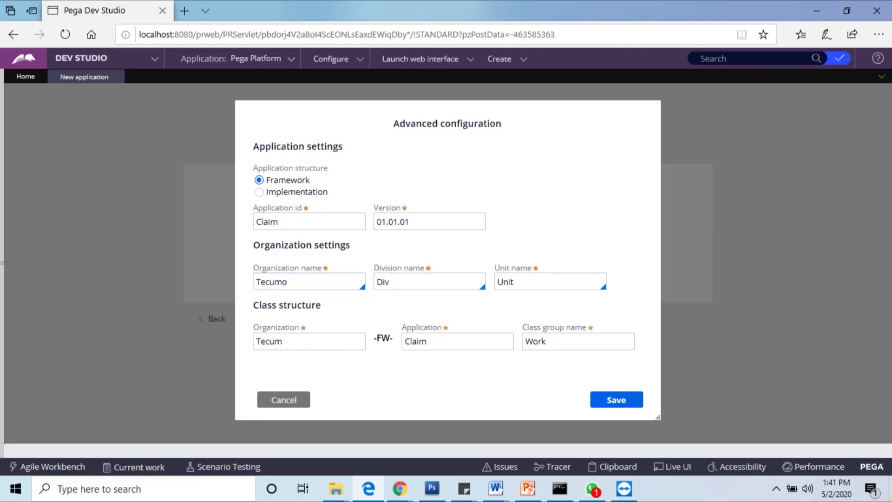
pyautogui.click(429, 281)
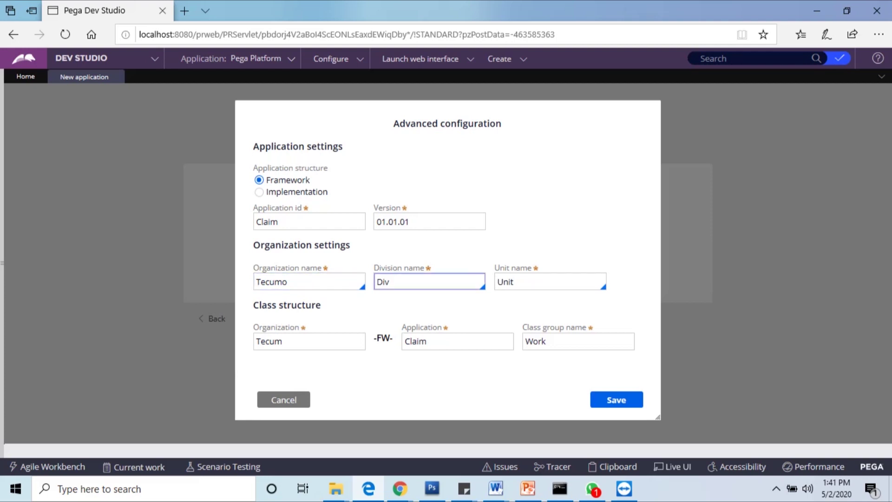
pyautogui.hotkey('ctrl', 'a')
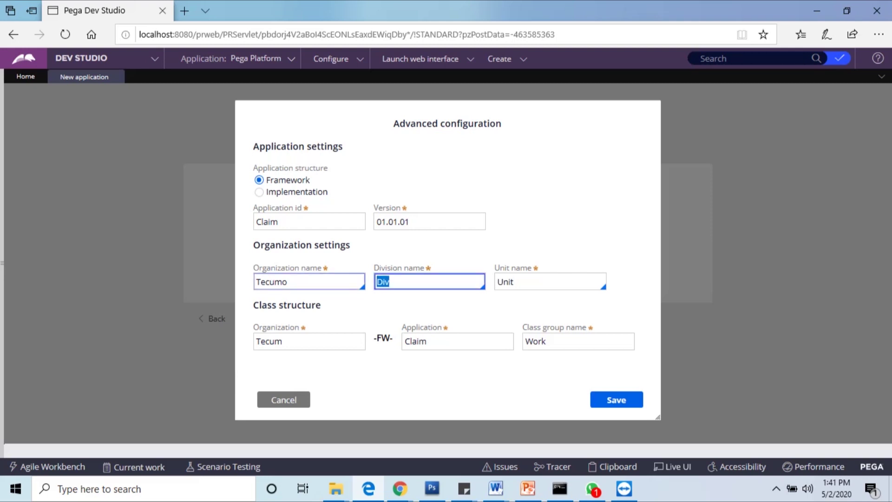
pyautogui.write('F')
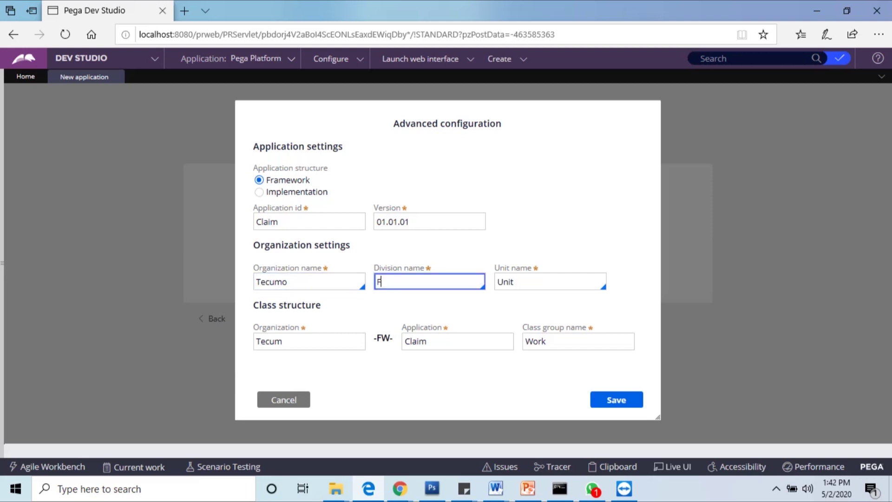
pyautogui.write('inance')
pyautogui.press('Tab')
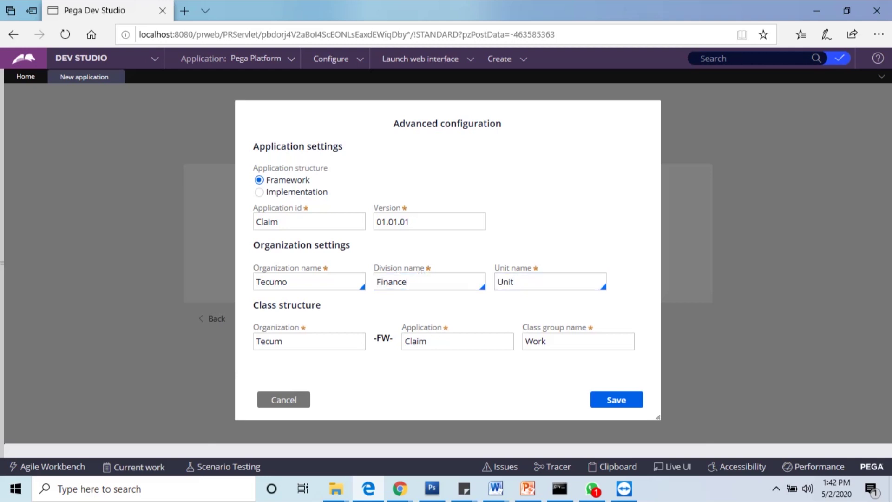
# Step: Correct the class structure organization to Tecumo, keeping application Claim and class group Work
pyautogui.click(309, 341)
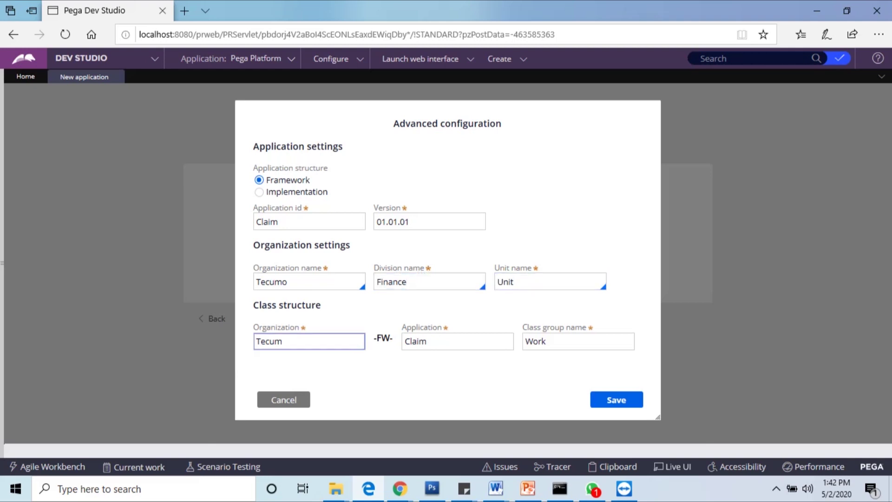
pyautogui.click(309, 281)
pyautogui.click(309, 341)
pyautogui.doubleClick(268, 341)
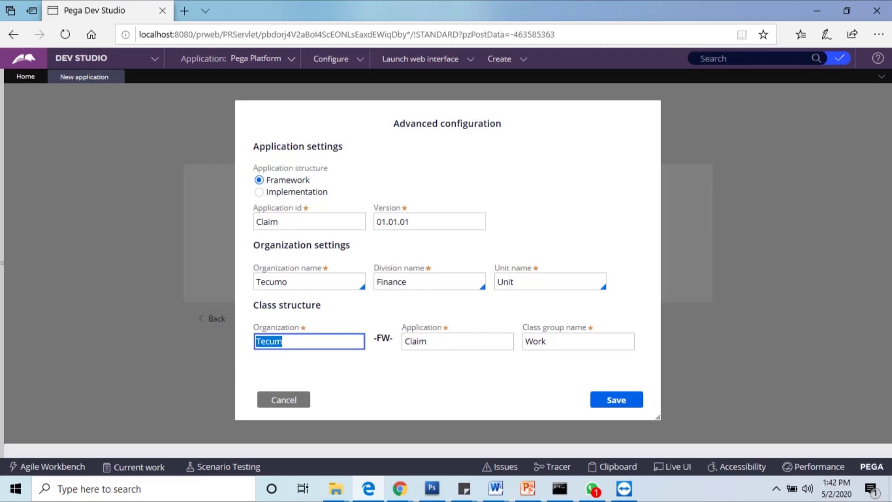
pyautogui.click(283, 341)
pyautogui.write('o')
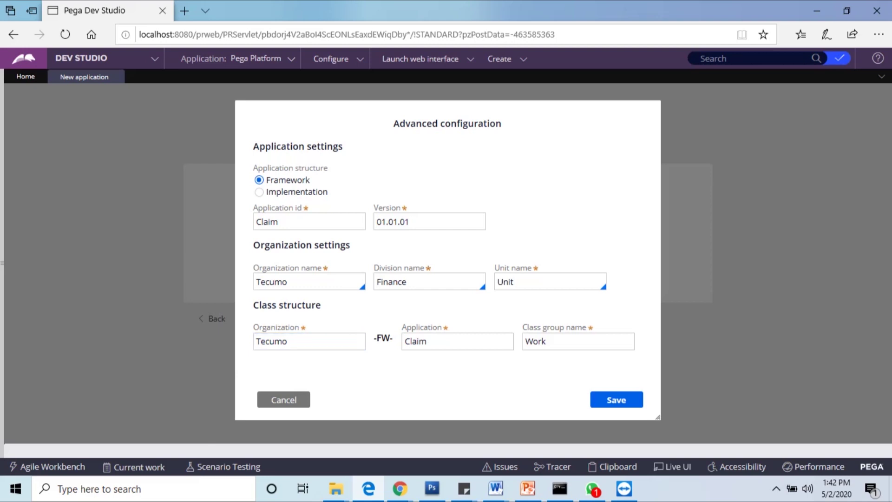
pyautogui.click(457, 341)
pyautogui.click(578, 341)
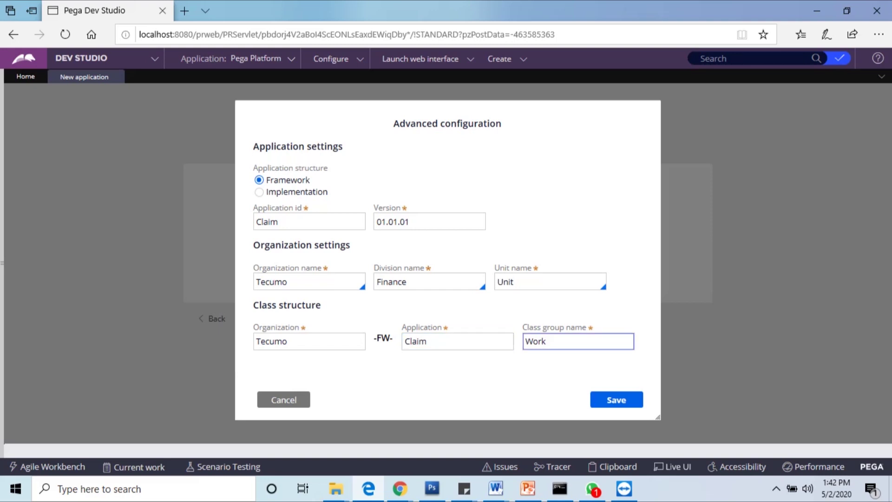
pyautogui.press('Tab')
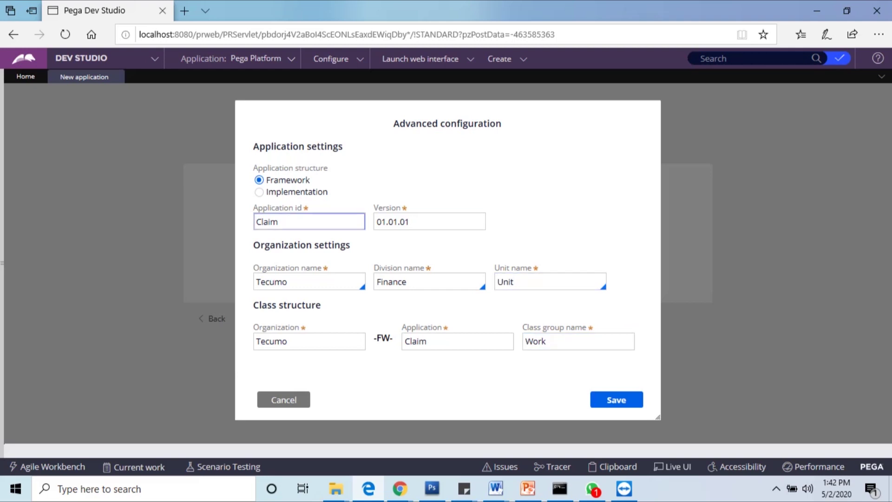
pyautogui.click(309, 281)
pyautogui.press('Tab')
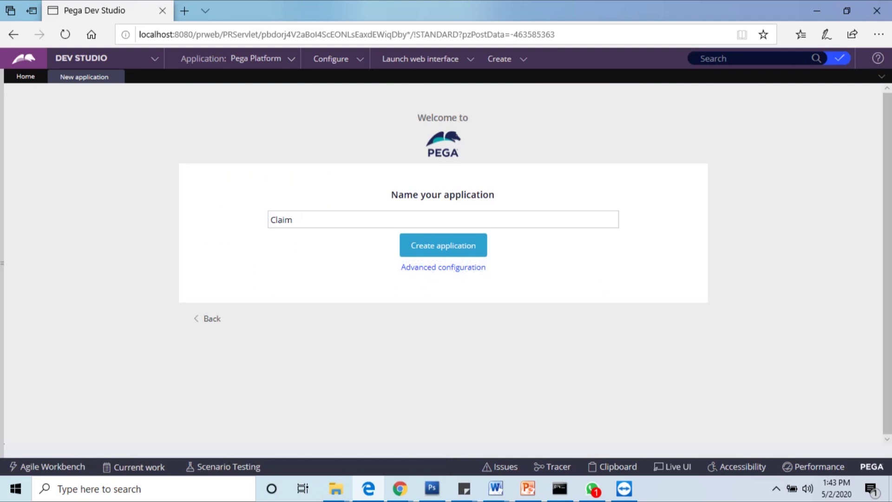
# Step: Submit the wizard to create the Claim framework application
pyautogui.press('Return')
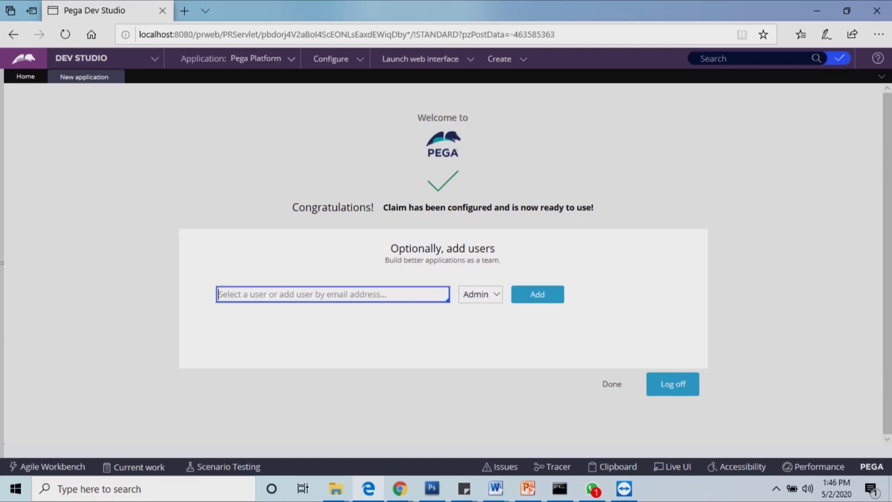
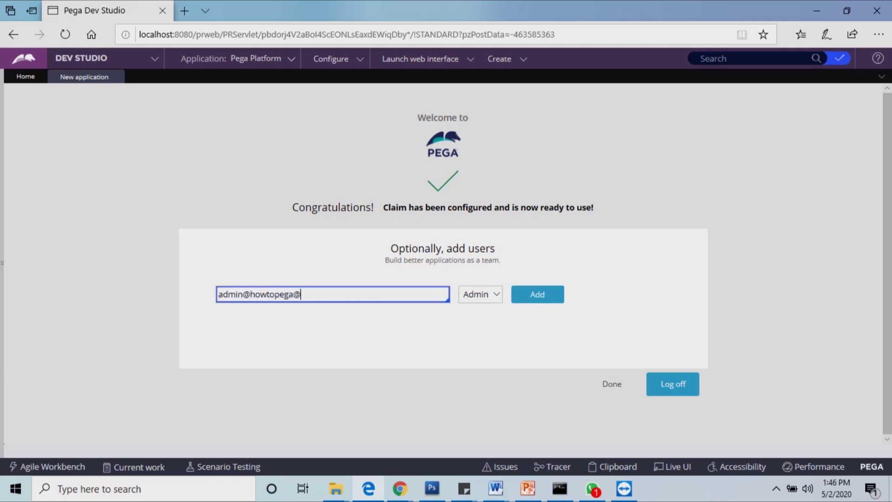
# Step: Add a user with the Admin role, entering the new user's e-mail address
pyautogui.click(538, 294)
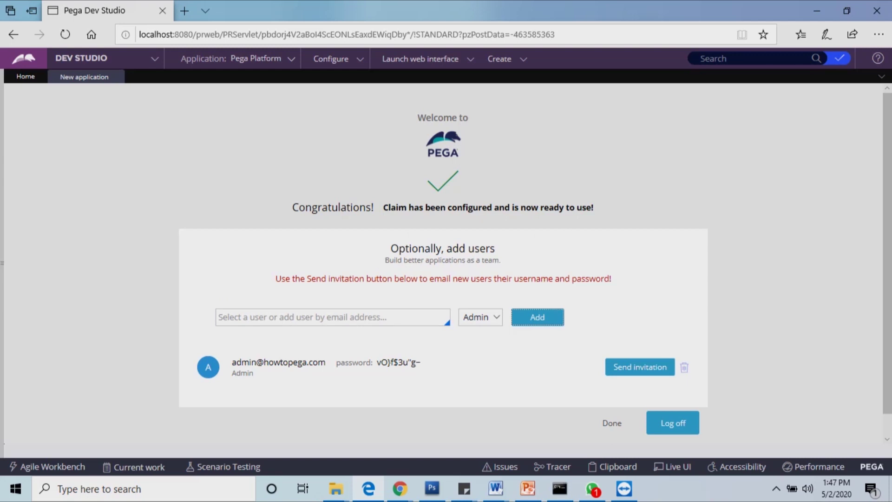
# Step: Select the new user's e-mail and copy the generated password
pyautogui.doubleClick(399, 362)
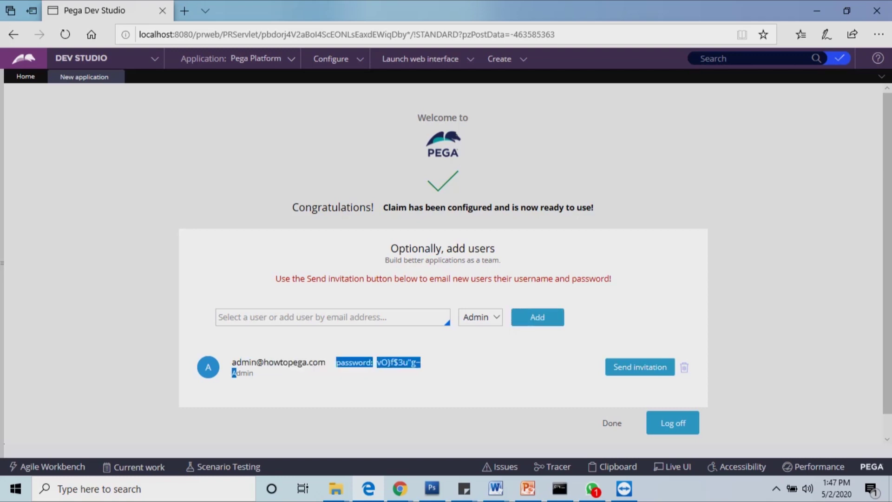
pyautogui.tripleClick(278, 362)
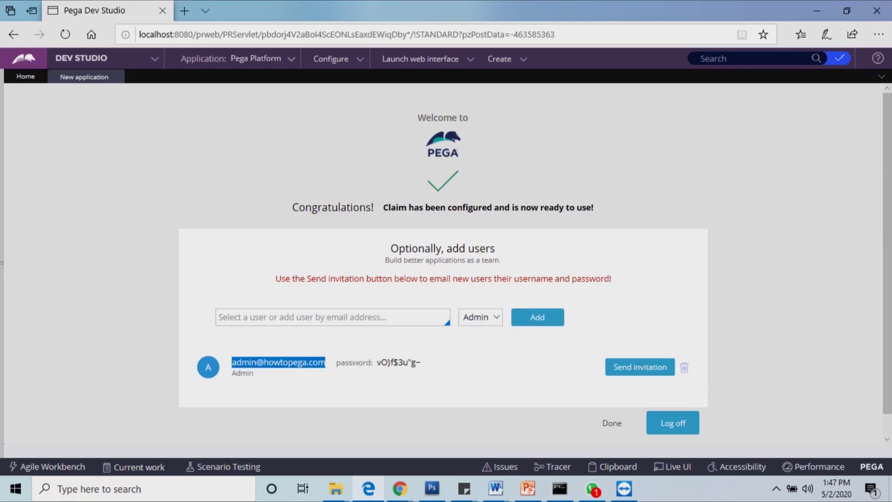
pyautogui.moveTo(420, 362); pyautogui.dragTo(376, 362)
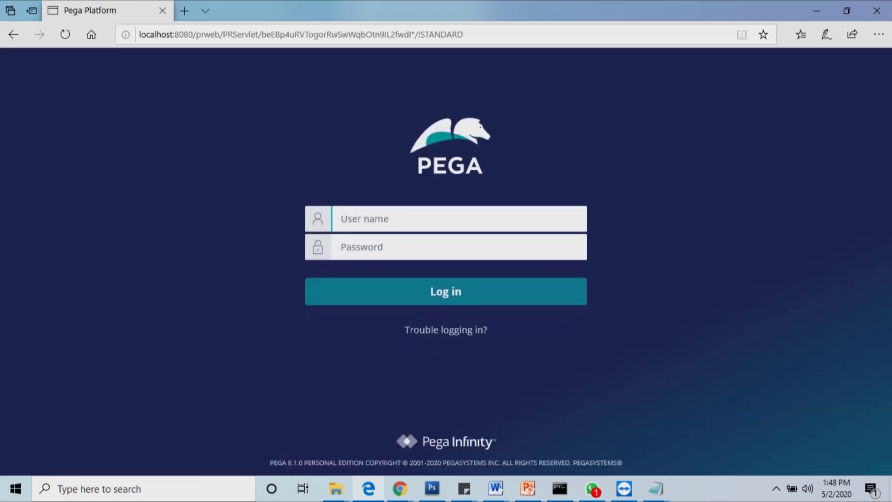
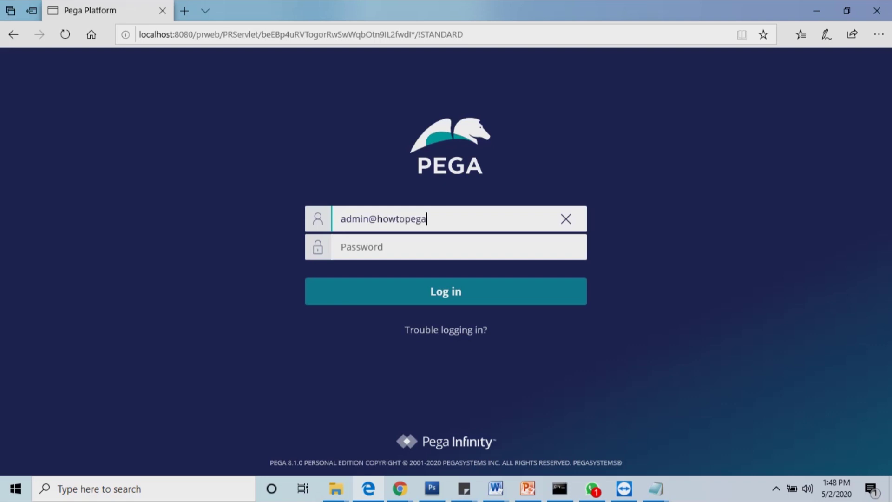
# Step: Log in with the new admin user's e-mail address and the pasted generated password
pyautogui.press('Tab')
pyautogui.hotkey('ctrl', 'v')
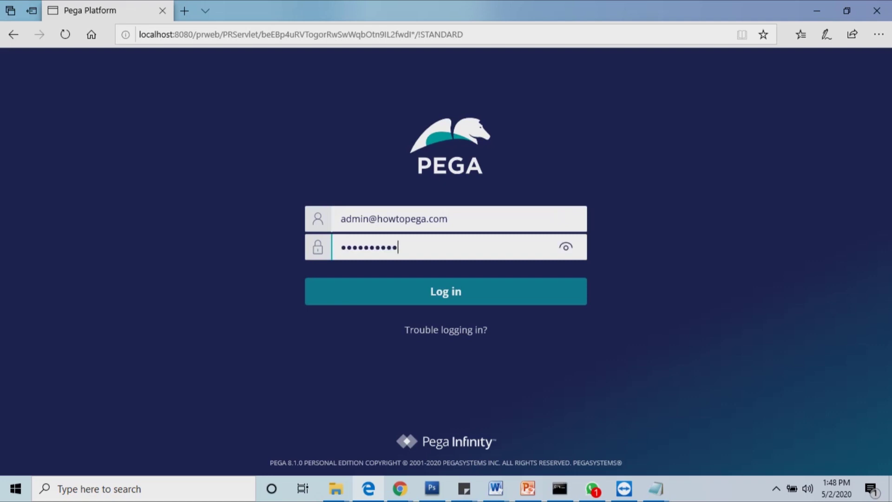
pyautogui.press('Return')
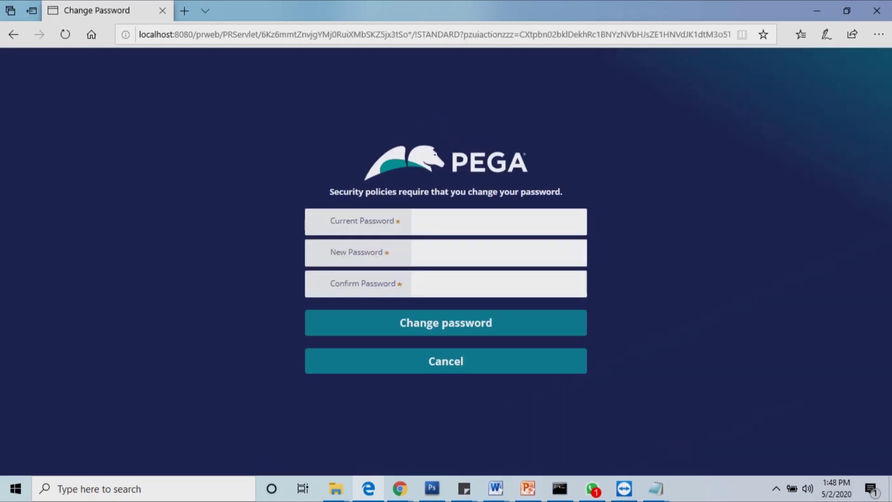
# Step: Change the generated password to a new one, entering it twice to confirm
pyautogui.click(498, 221)
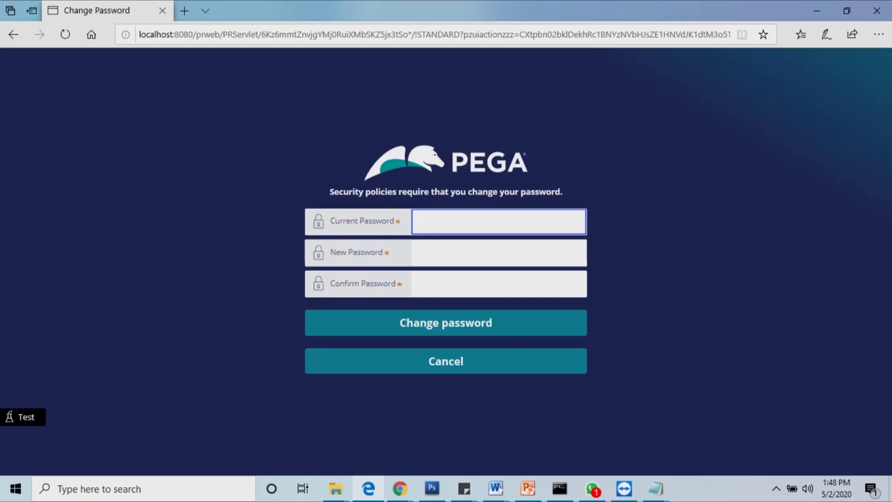
pyautogui.hotkey('ctrl', 'v')
pyautogui.press('Tab')
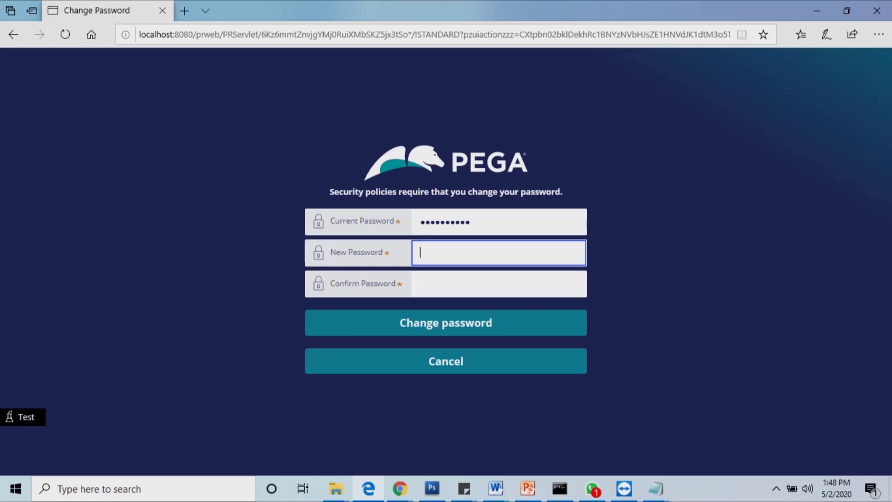
pyautogui.write('•••••')
pyautogui.click(420, 283)
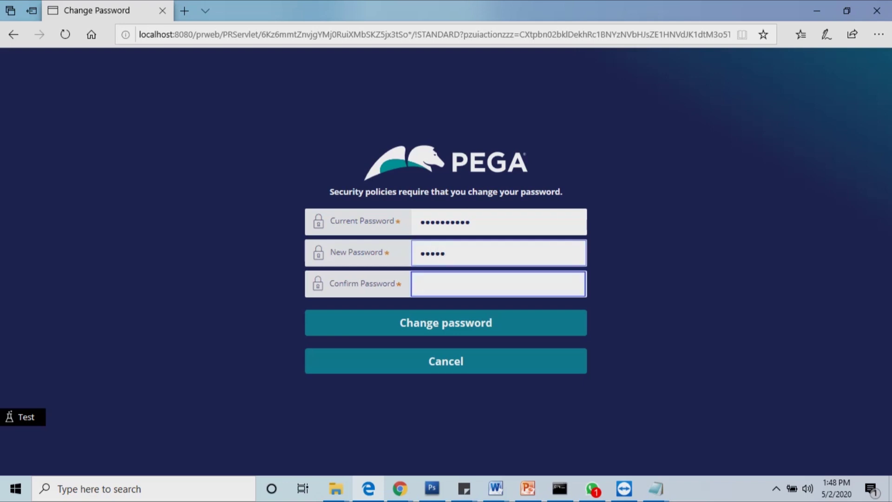
pyautogui.write('•••••')
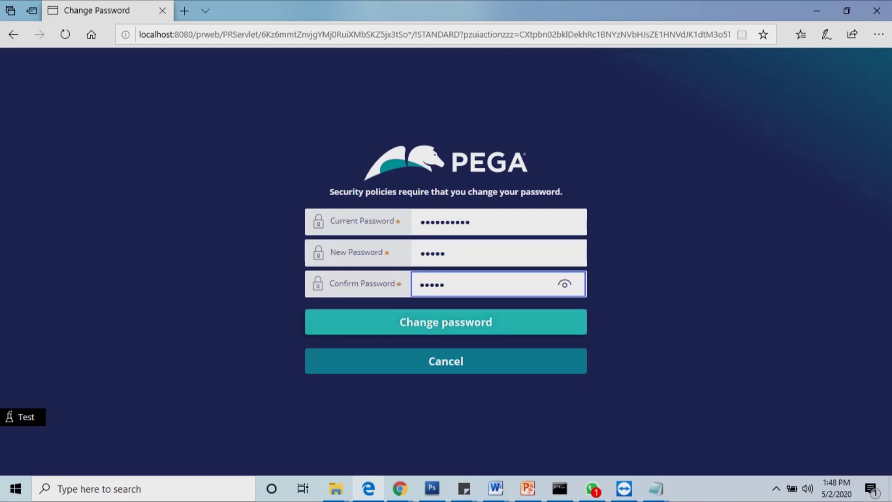
pyautogui.press('Return')
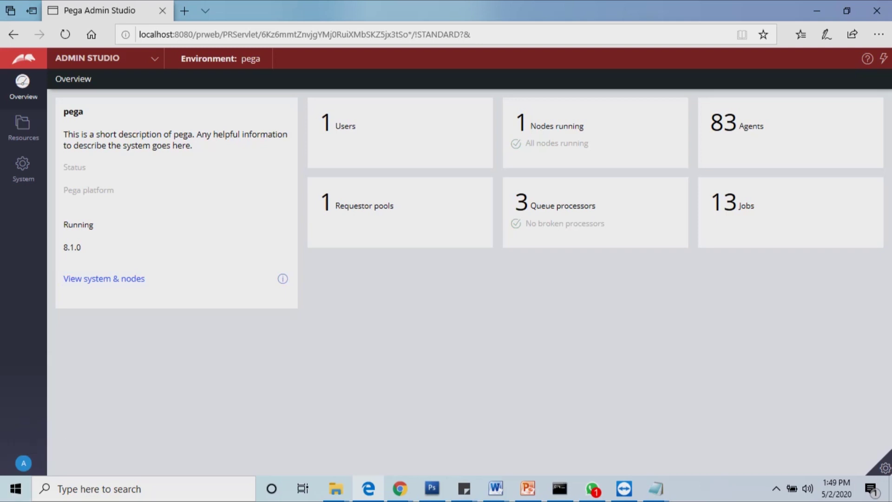
# Step: Move the ClaimFramework application from Admin Studio into Dev Studio, keeping the browser maximized
pyautogui.click(885, 468)
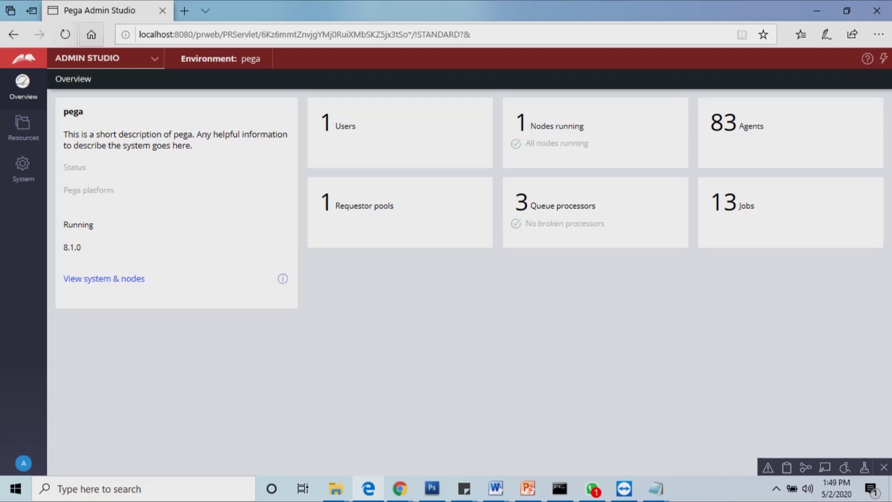
pyautogui.click(87, 58)
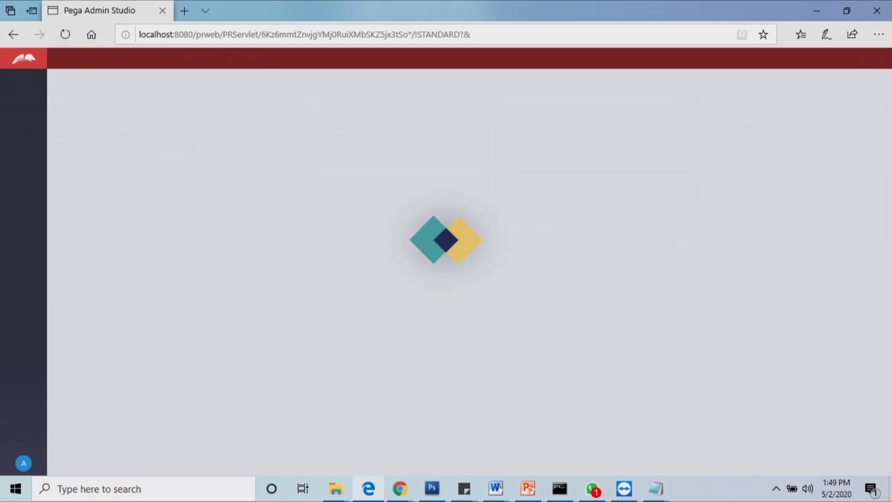
pyautogui.press('super+Down')
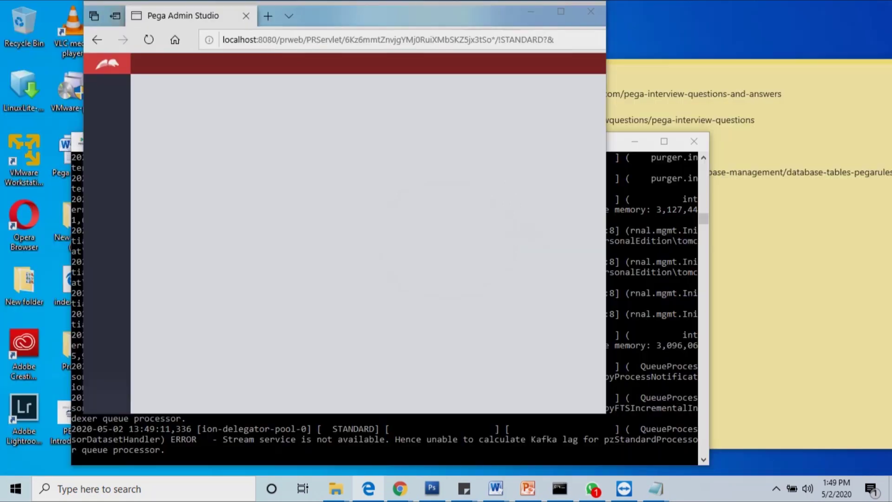
pyautogui.press('super+Up')
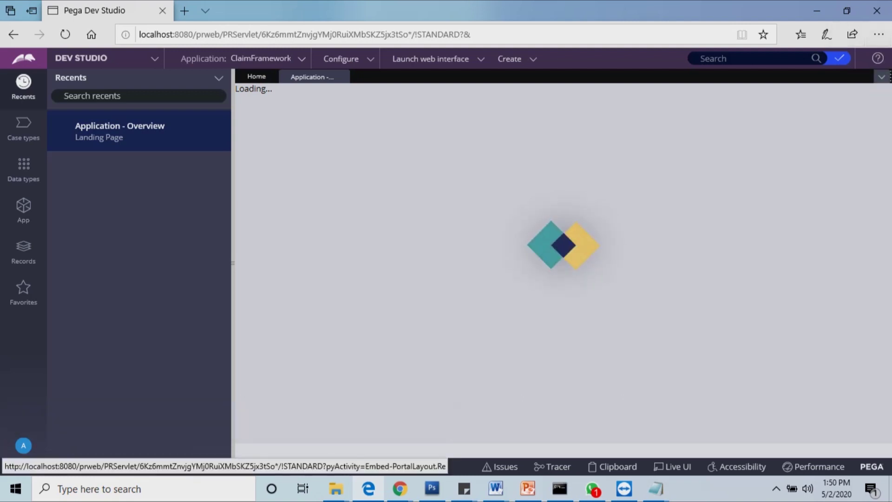
# Step: Open the admin operator's record, showing access group Claim:Administrators and time zone America/New_York
pyautogui.click(881, 76)
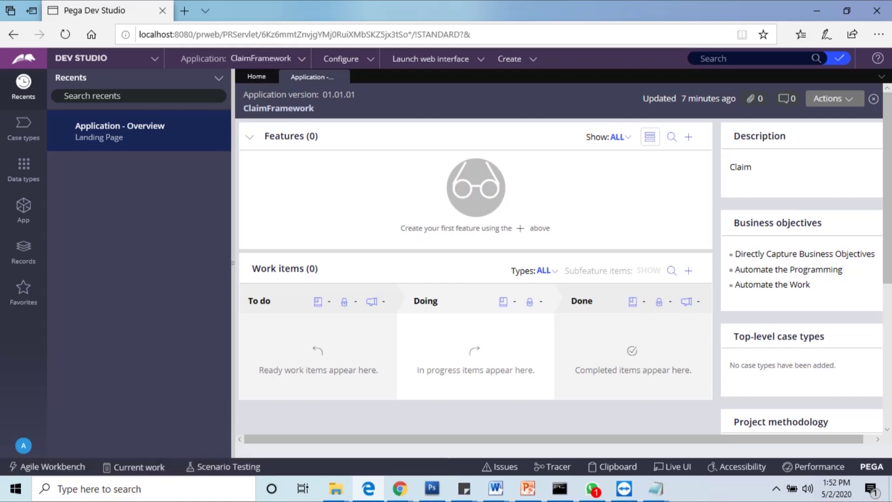
pyautogui.click(23, 445)
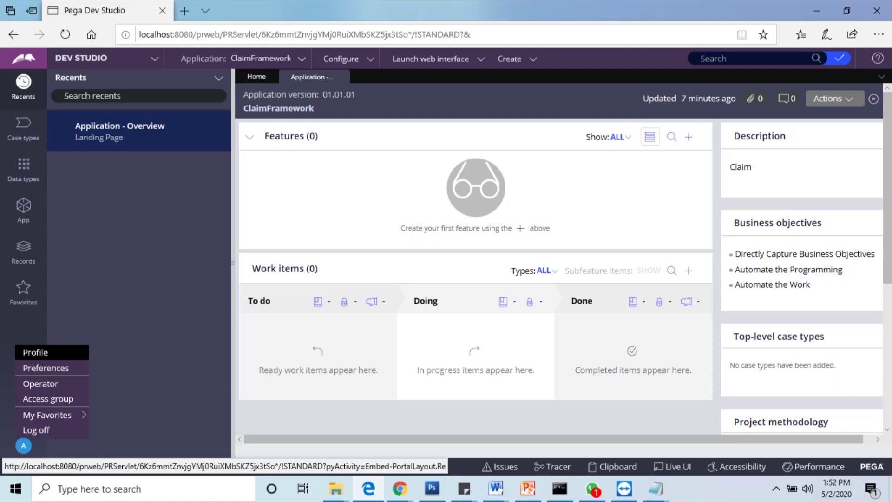
pyautogui.click(40, 383)
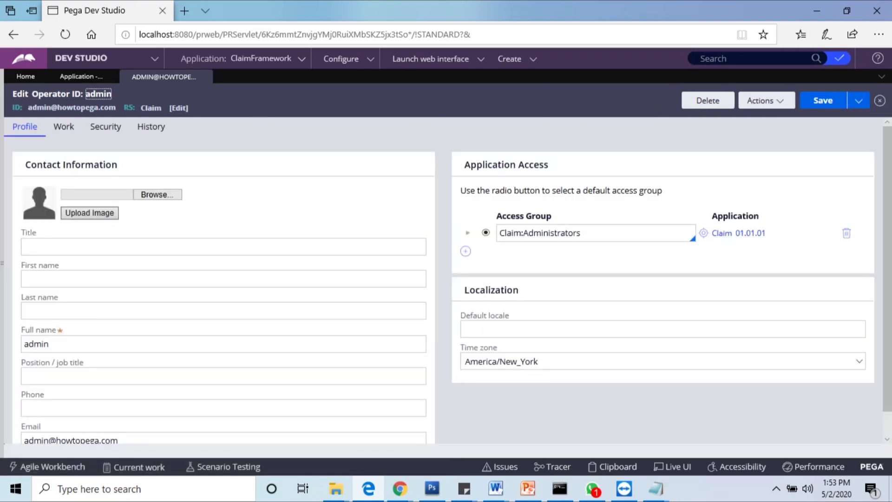
# Step: Open the Claim:Administrators access group record, which uses application Claim 01.01.01
pyautogui.click(581, 233)
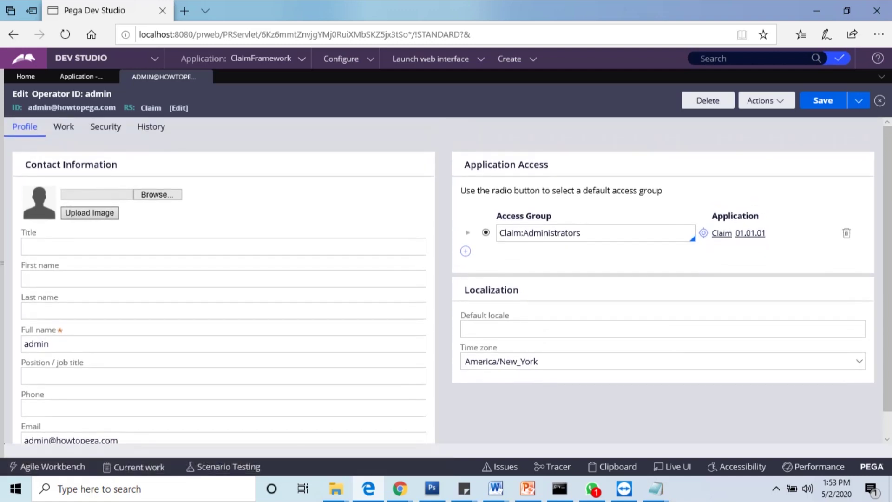
pyautogui.click(704, 233)
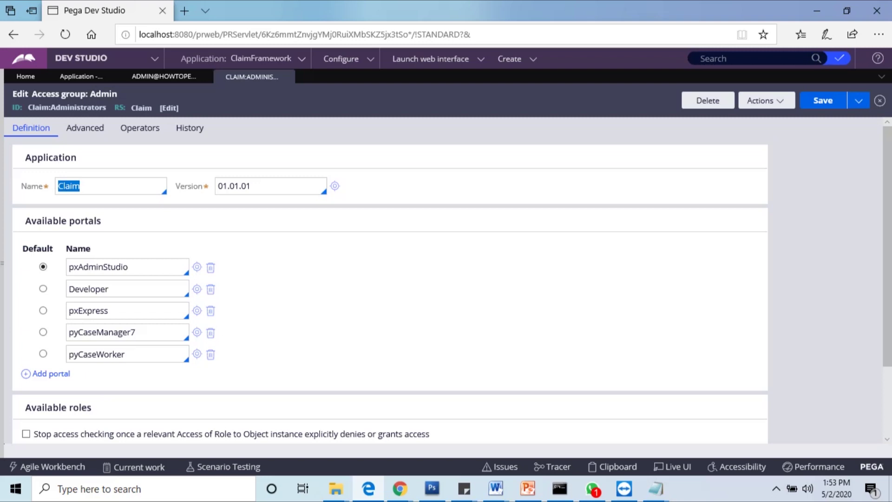
# Step: Set Developer as the Claim:Administrators default portal, save it, and close the access group
pyautogui.scroll(-1, 210, 238)
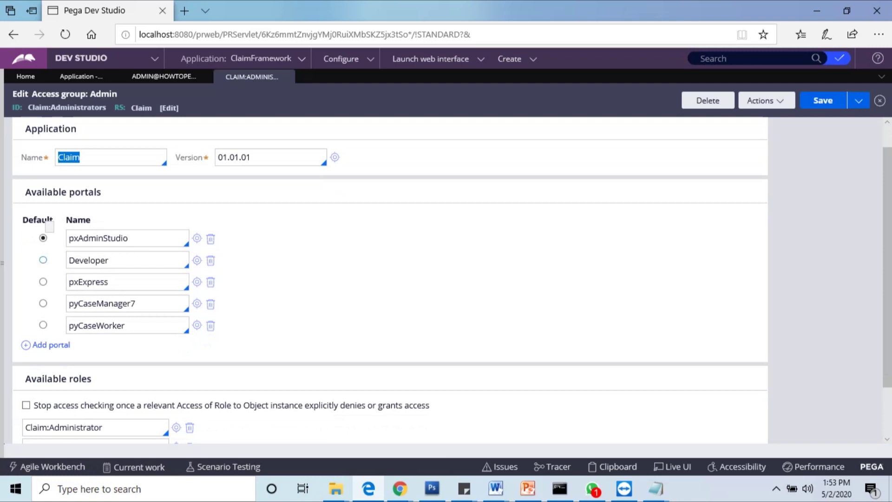
pyautogui.click(43, 259)
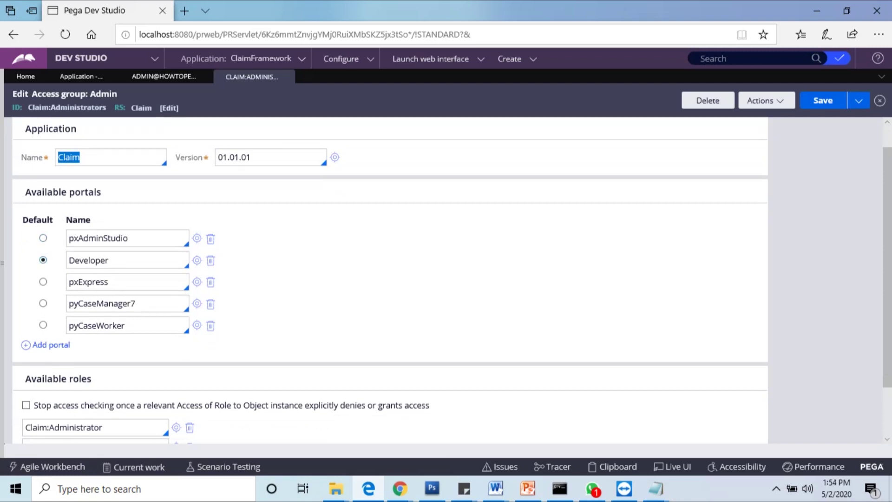
pyautogui.scroll(1, 385, 278)
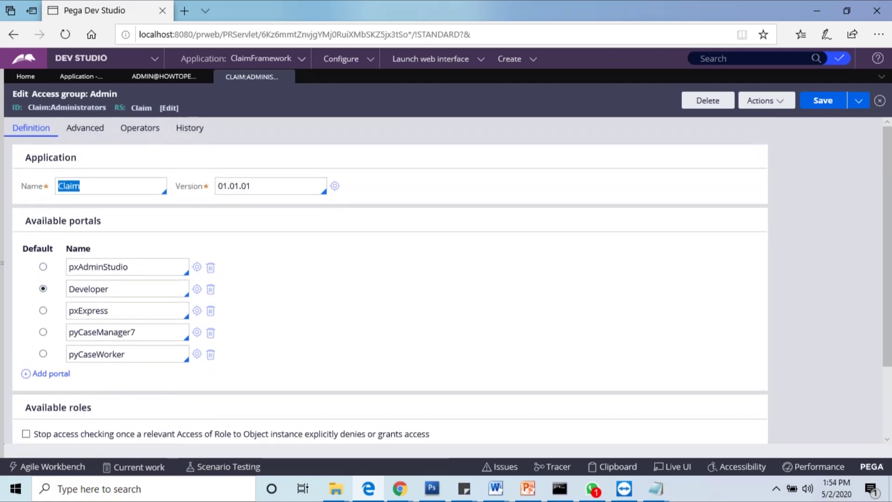
pyautogui.hotkey('ctrl', 's')
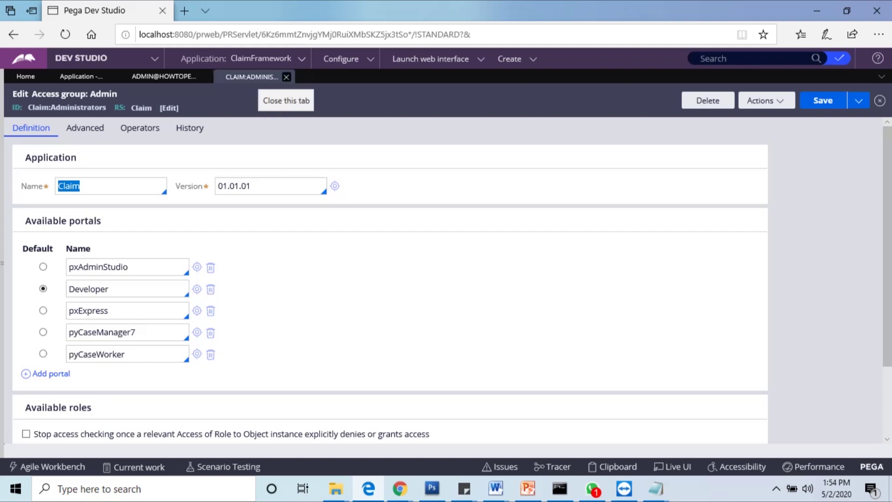
pyautogui.click(286, 77)
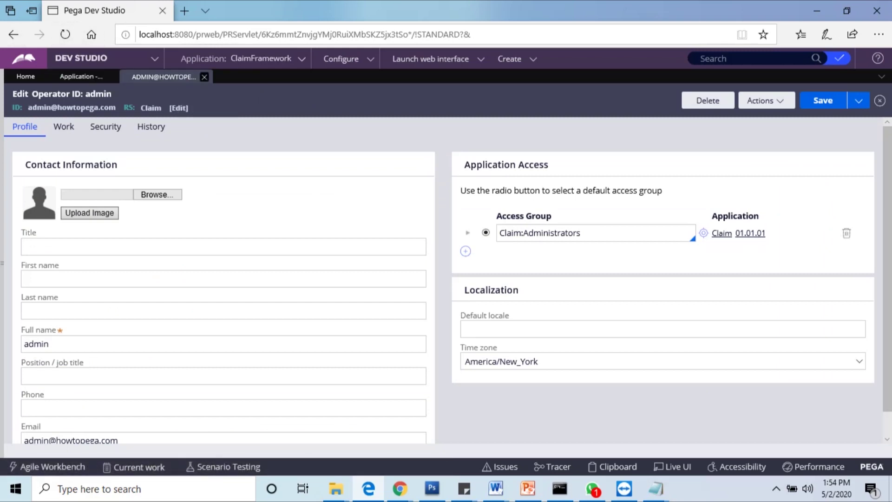
# Step: Close the admin operator's record to return to the ClaimFramework Application Overview
pyautogui.click(204, 77)
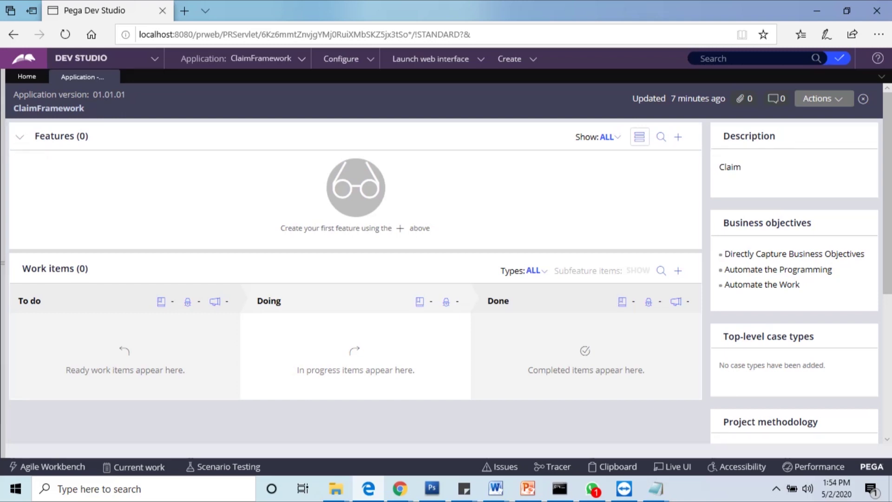
# Step: Reload the ClaimFramework Application Overview, then bring up the Application menu's page list again
pyautogui.click(261, 58)
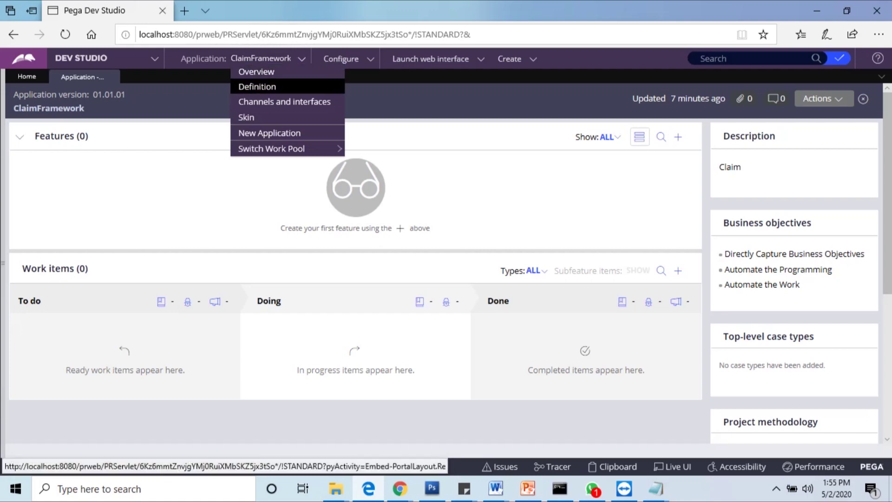
pyautogui.click(257, 72)
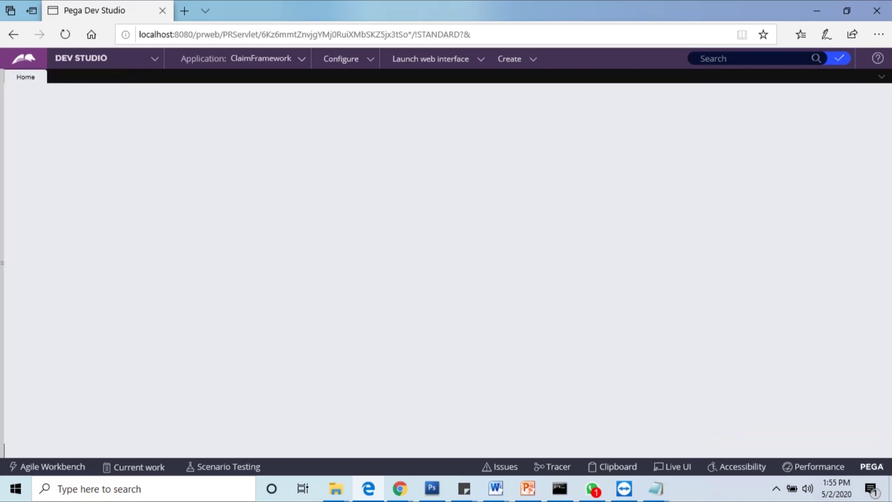
pyautogui.click(260, 58)
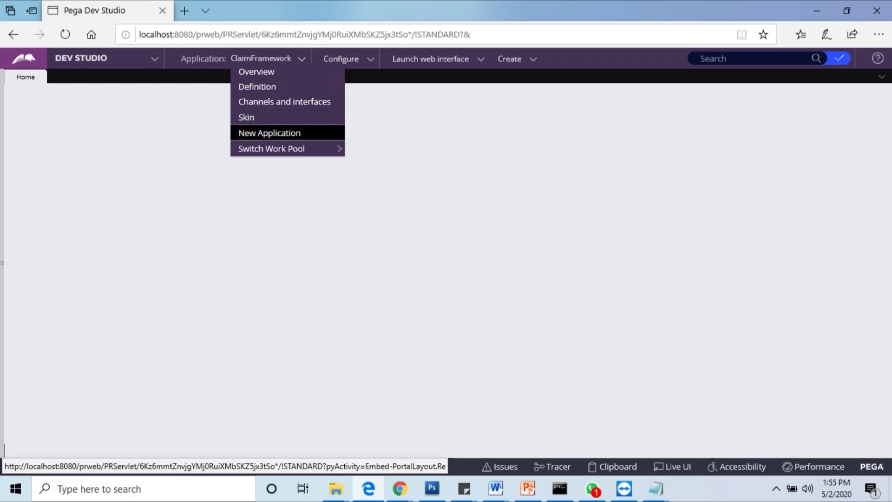
pyautogui.moveTo(278, 149)
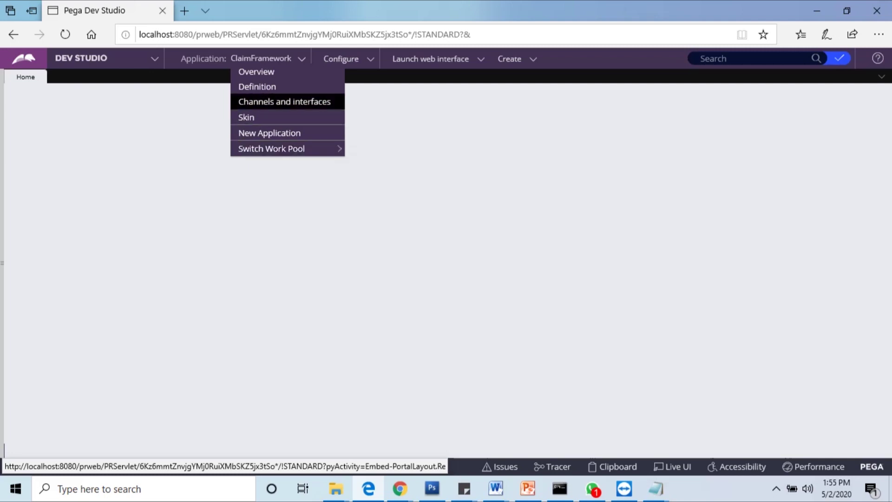
pyautogui.click(257, 71)
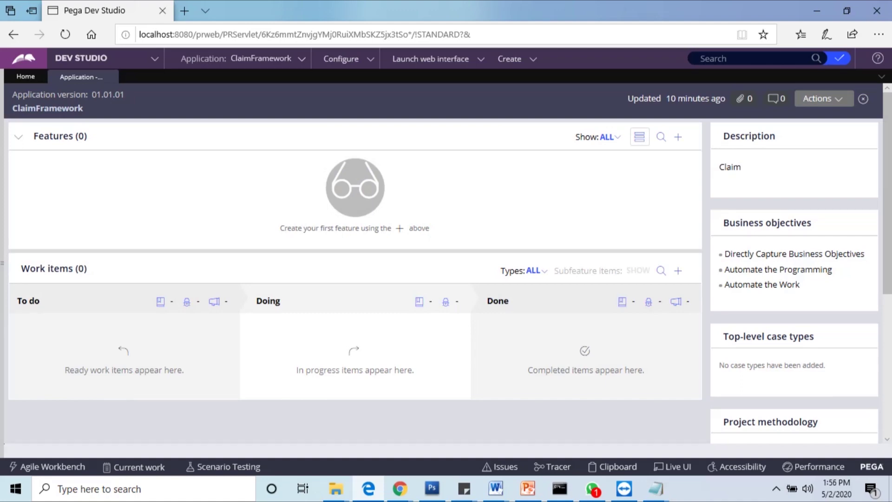
pyautogui.scroll(-2, 445, 260)
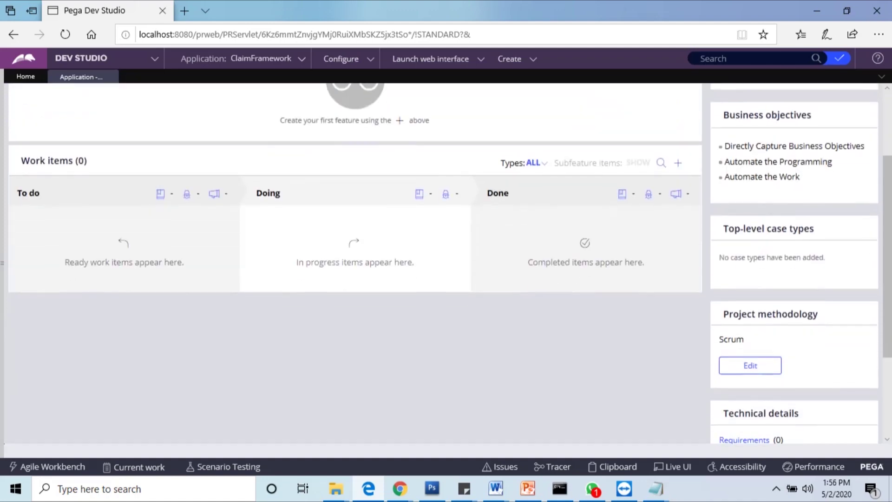
pyautogui.scroll(2, 446, 260)
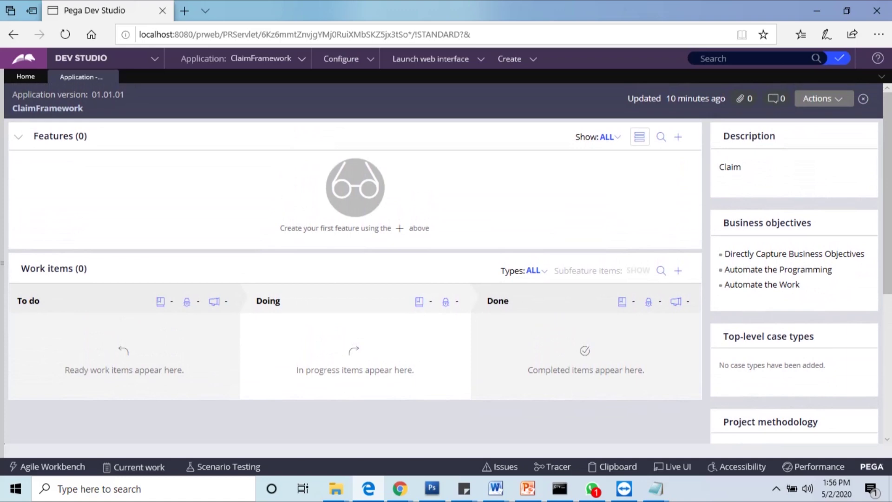
pyautogui.click(260, 59)
# Step: Open the ClaimFramework definition and highlight built-ons PegaRULES and UIKit plus the Claim skin
pyautogui.click(257, 86)
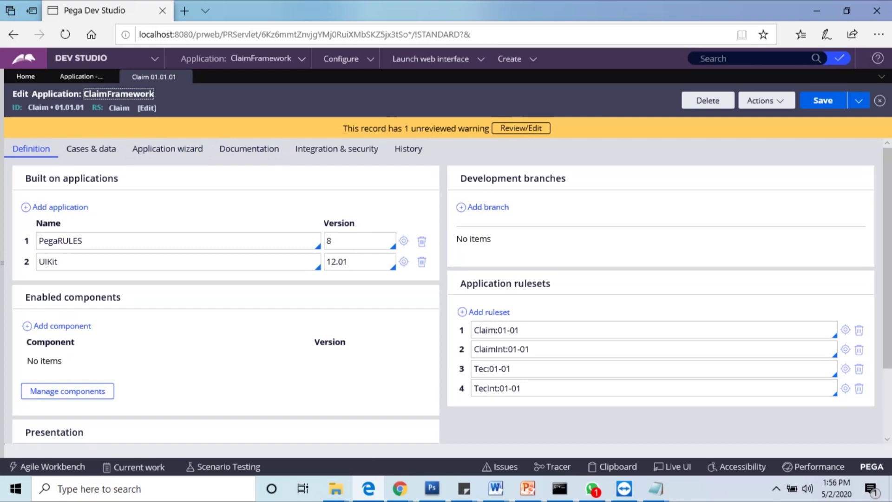
pyautogui.moveTo(59, 261); pyautogui.dragTo(38, 261)
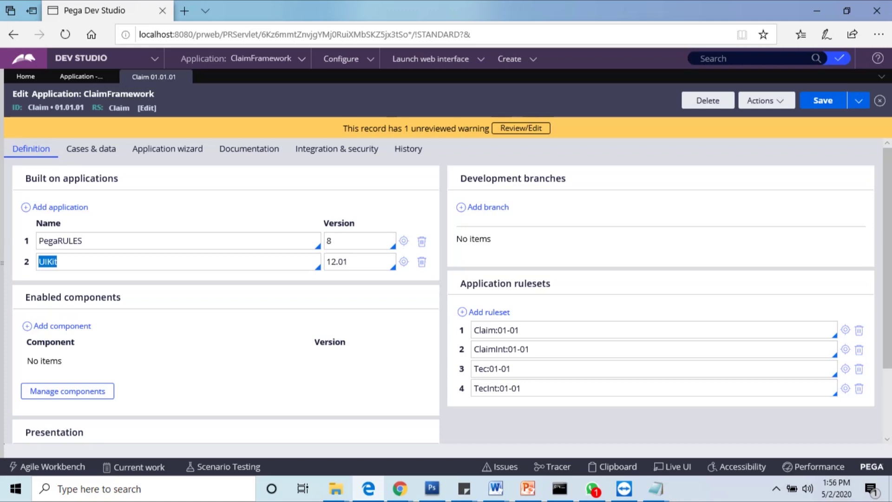
pyautogui.moveTo(82, 241); pyautogui.dragTo(38, 241)
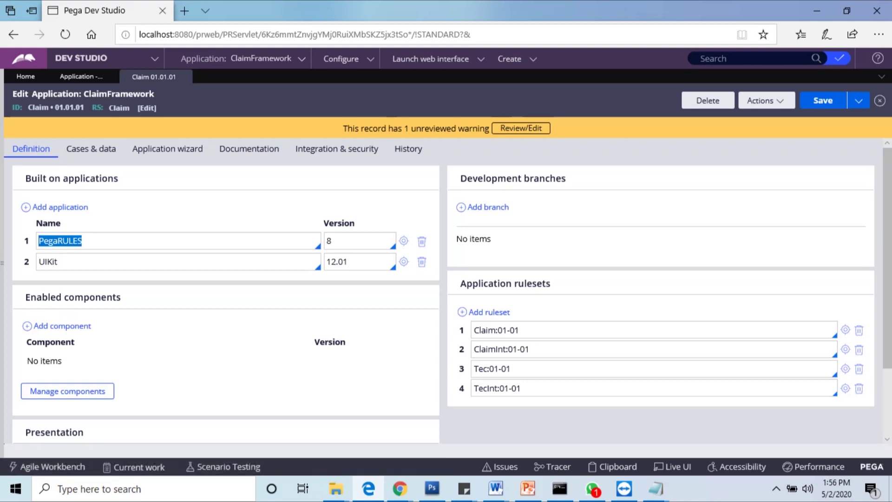
pyautogui.scroll(-1, 448, 291)
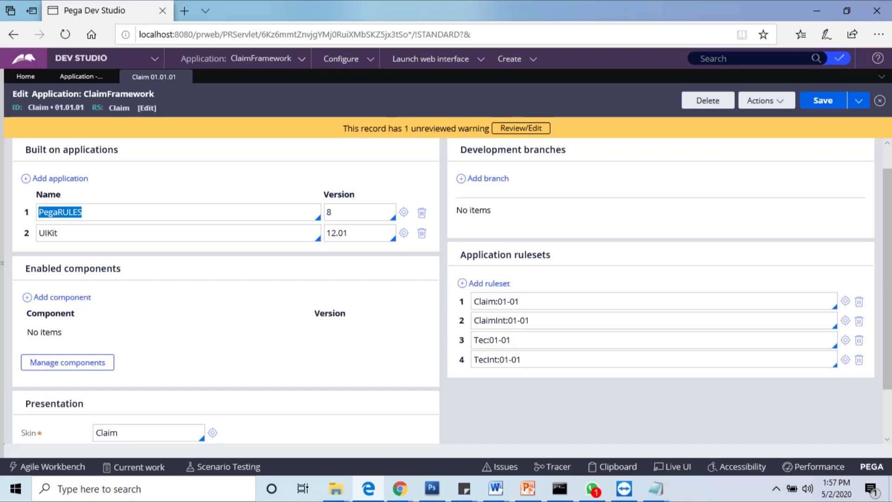
pyautogui.scroll(-2, 446, 290)
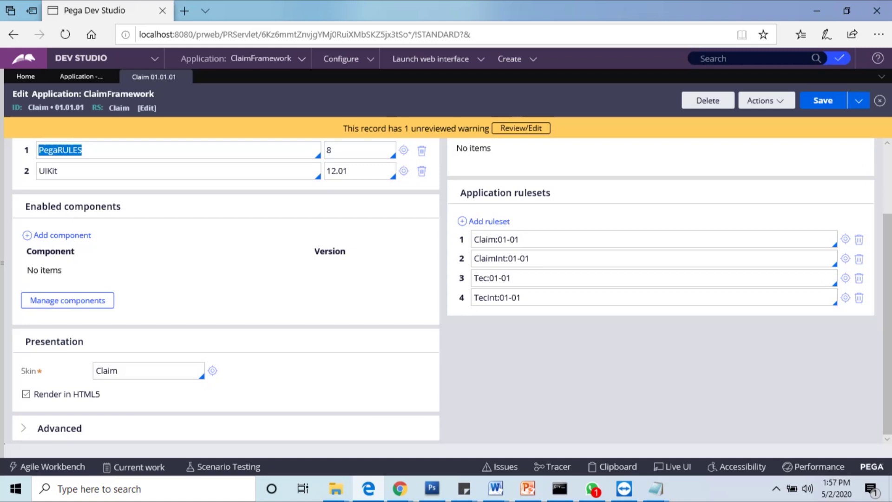
pyautogui.moveTo(118, 370); pyautogui.dragTo(96, 370)
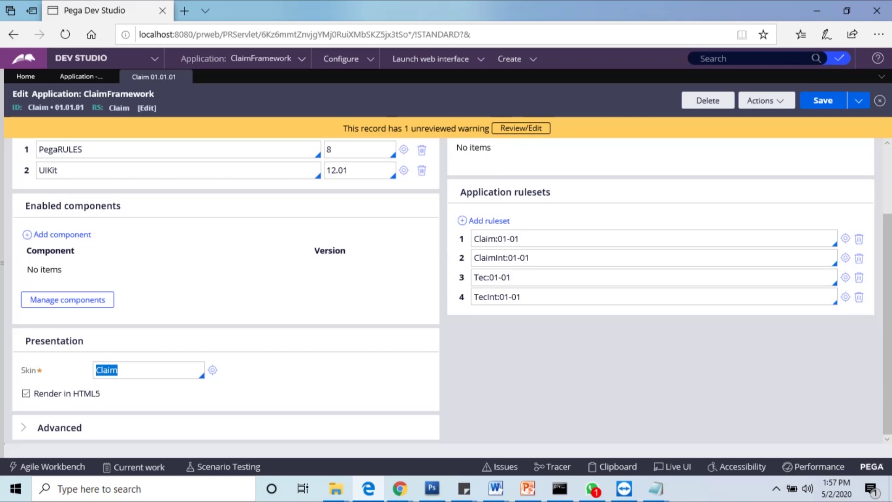
pyautogui.scroll(2, 447, 292)
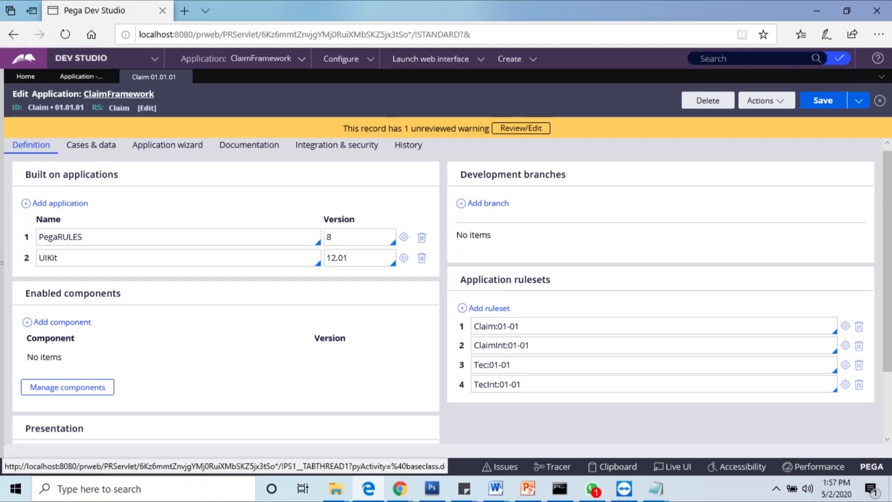
# Step: Review the Cases & data, Application wizard, Documentation, Integration & security and History tabs
pyautogui.click(91, 144)
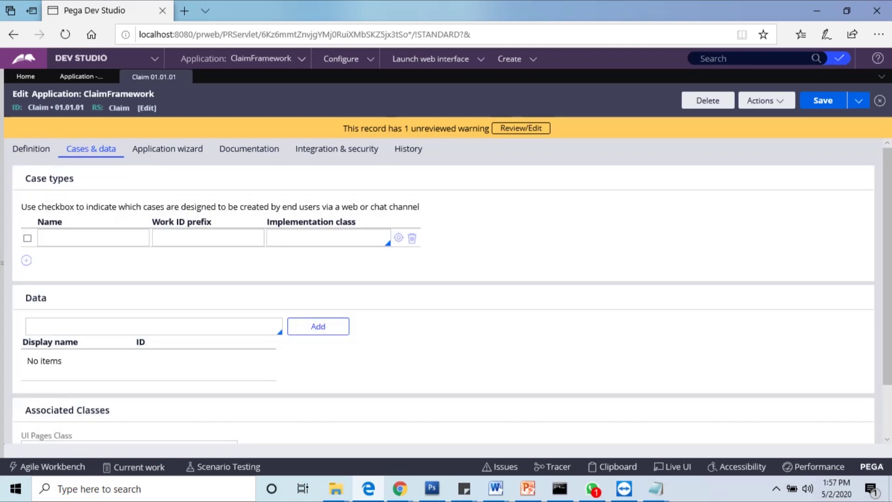
pyautogui.click(93, 237)
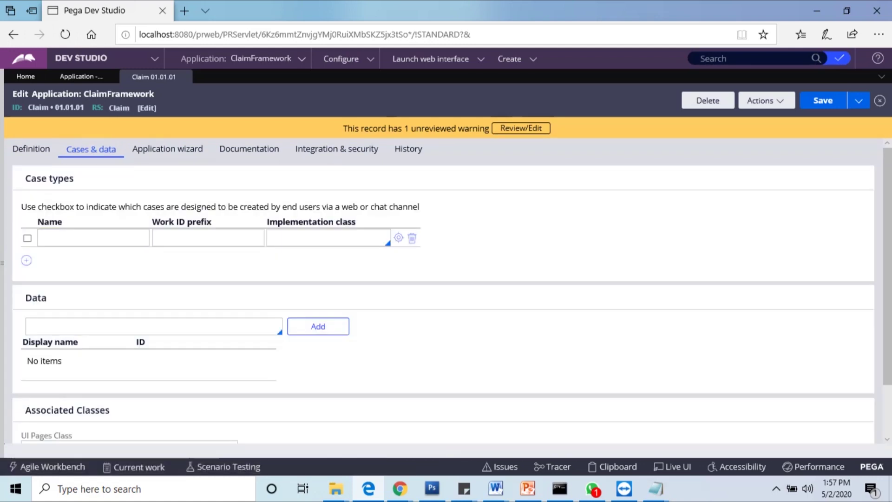
pyautogui.click(93, 238)
pyautogui.click(167, 149)
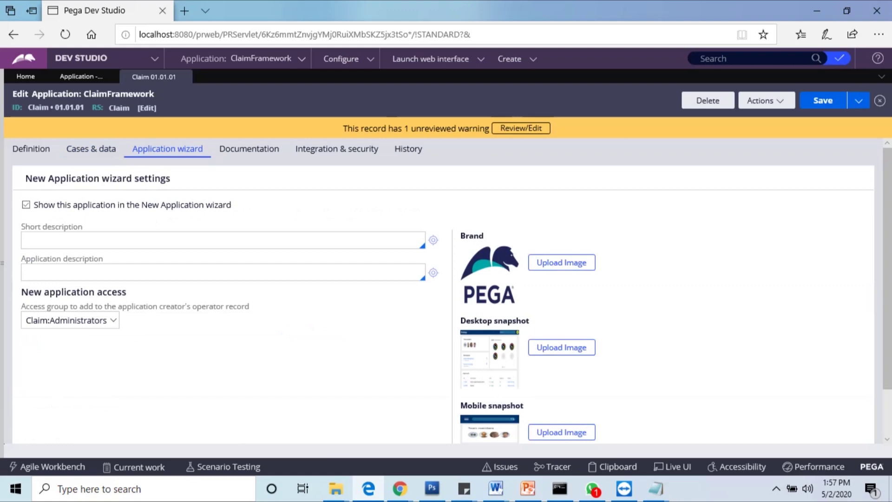
pyautogui.click(249, 148)
pyautogui.click(337, 149)
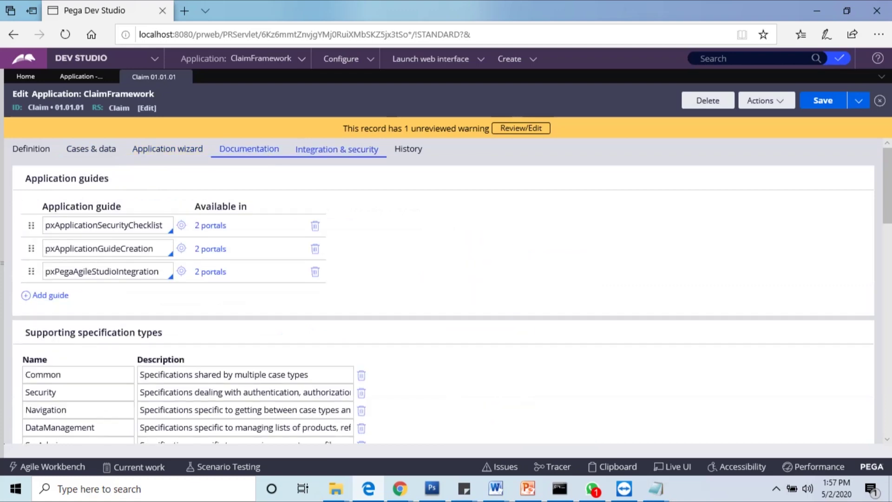
pyautogui.click(408, 149)
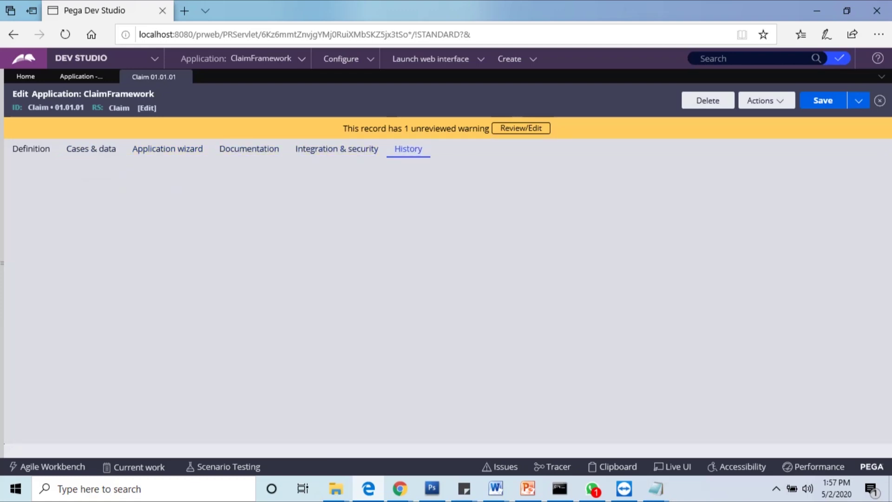